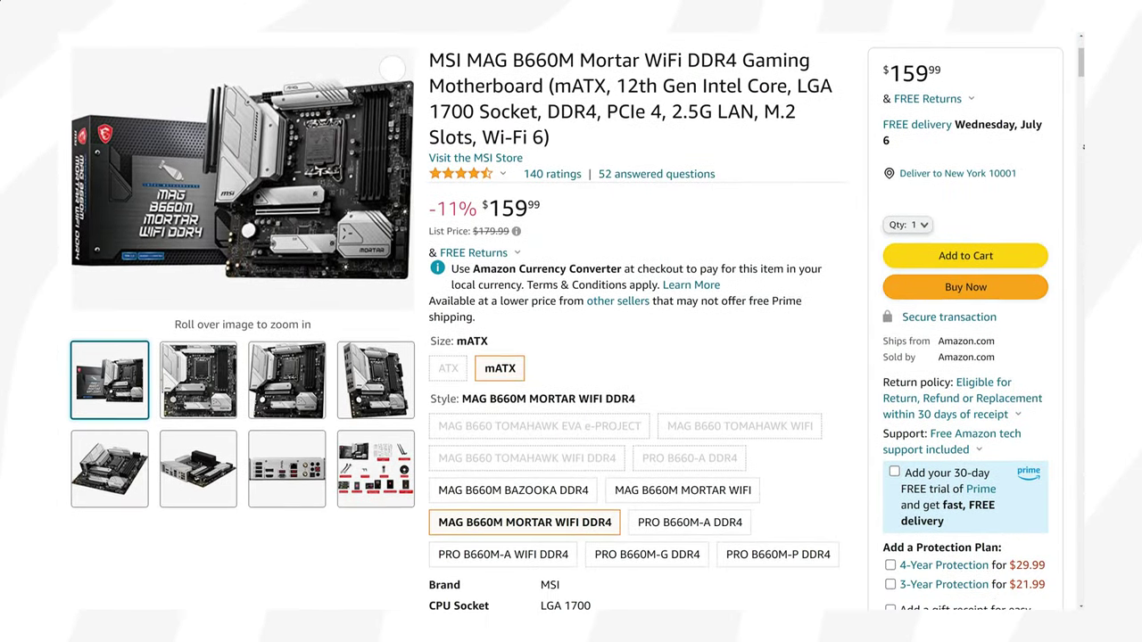
pyautogui.scroll(-5, 638, 357)
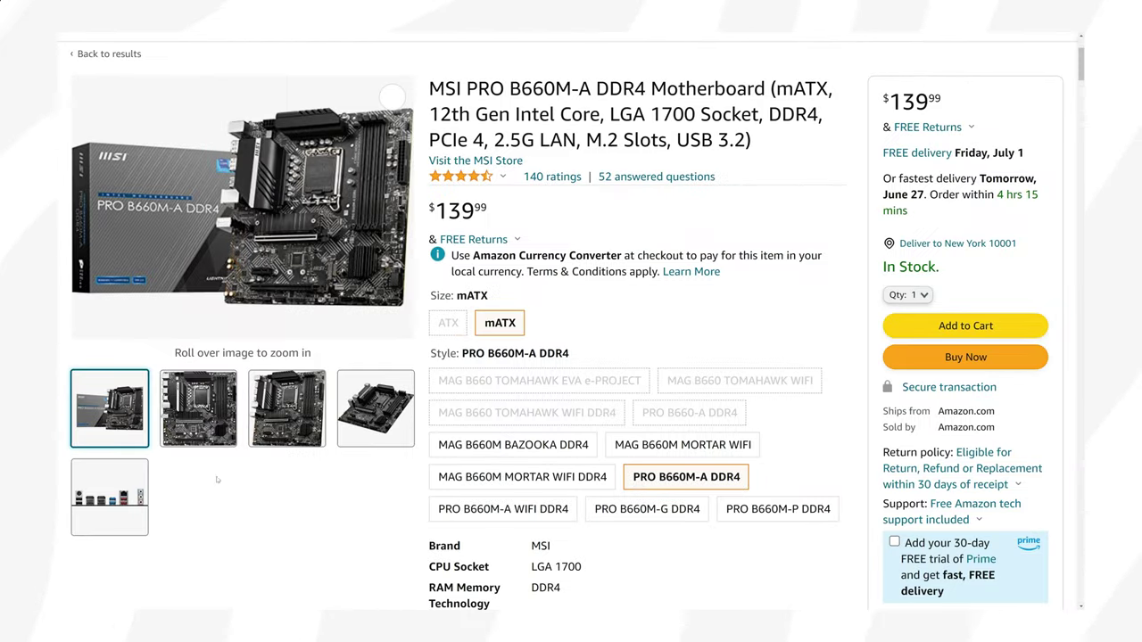
# Preview the MSI PRO B660M-A DDR4 product photos on its $139.99 listing
pyautogui.moveTo(371, 437)
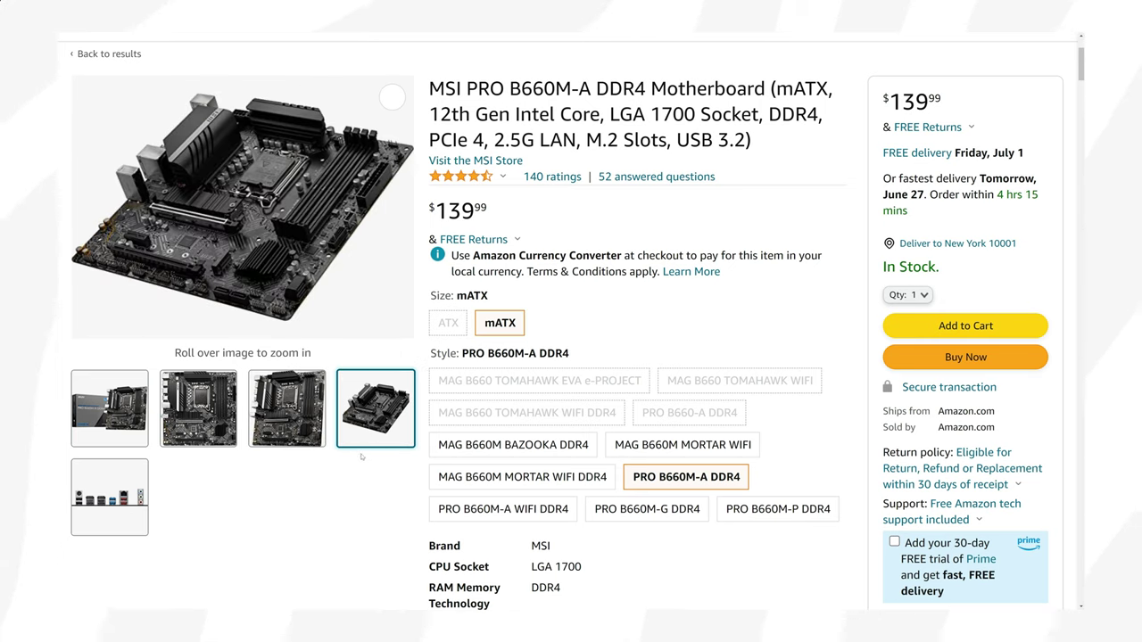
pyautogui.moveTo(130, 504)
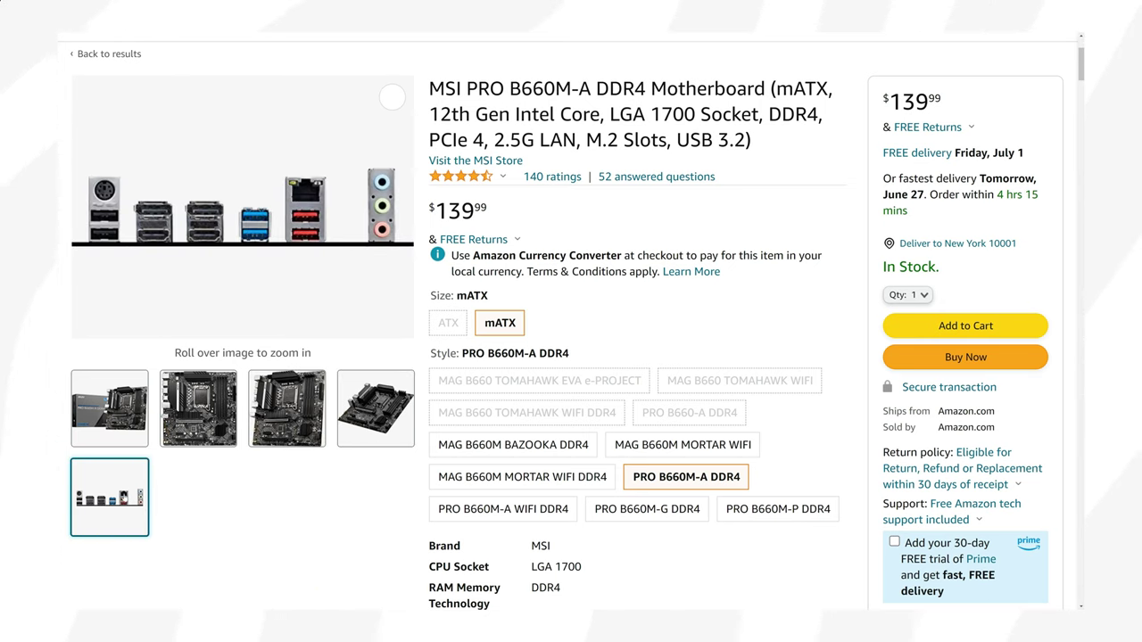
pyautogui.moveTo(108, 435)
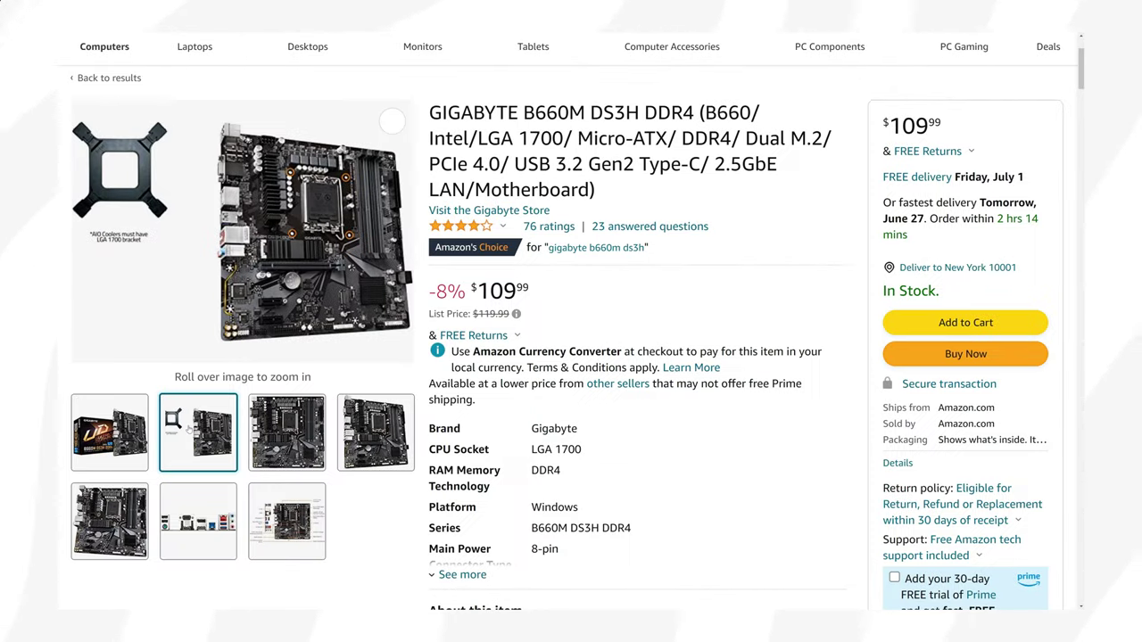
# Preview each board photo on the $109.99 GIGABYTE B660M DS3H DDR4 listing
pyautogui.moveTo(268, 429)
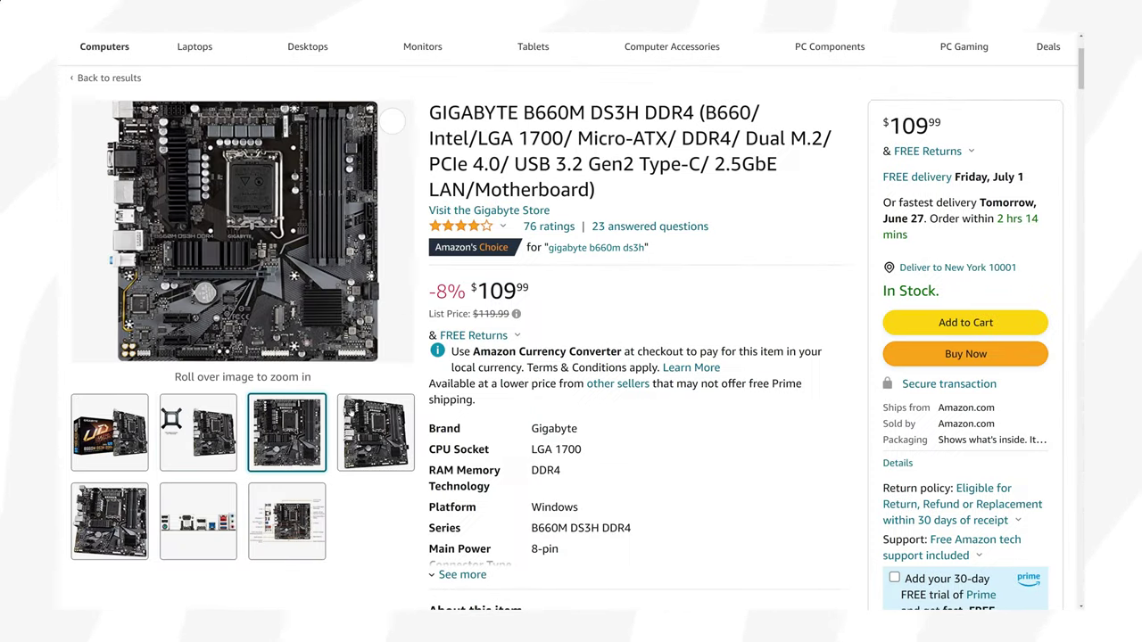
pyautogui.moveTo(374, 433)
pyautogui.moveTo(302, 505)
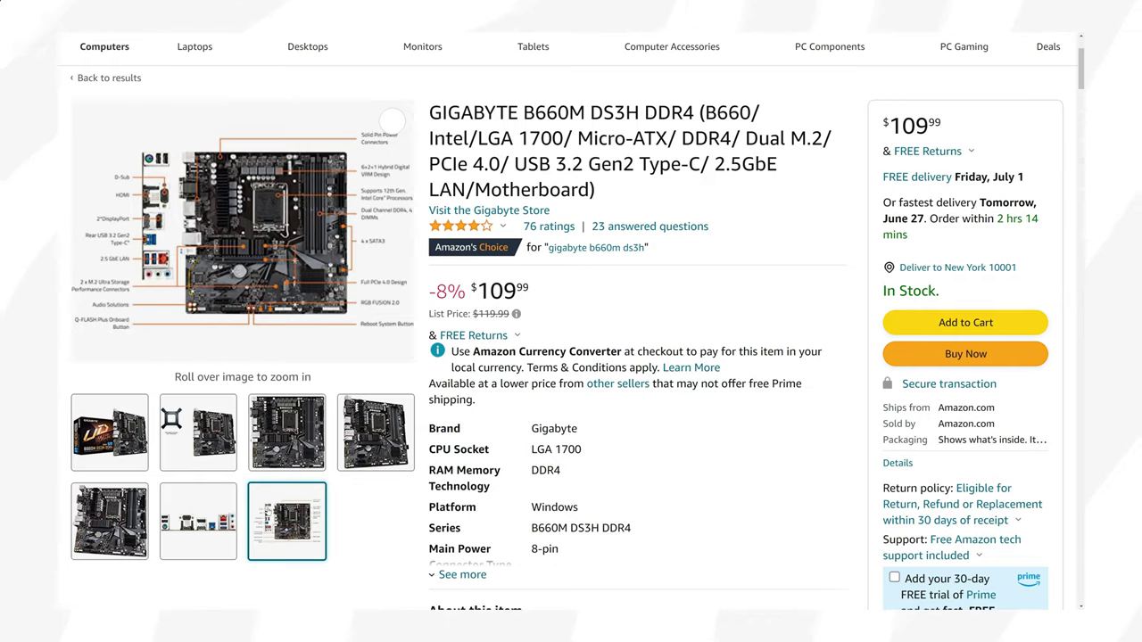
pyautogui.moveTo(208, 511)
pyautogui.moveTo(109, 521)
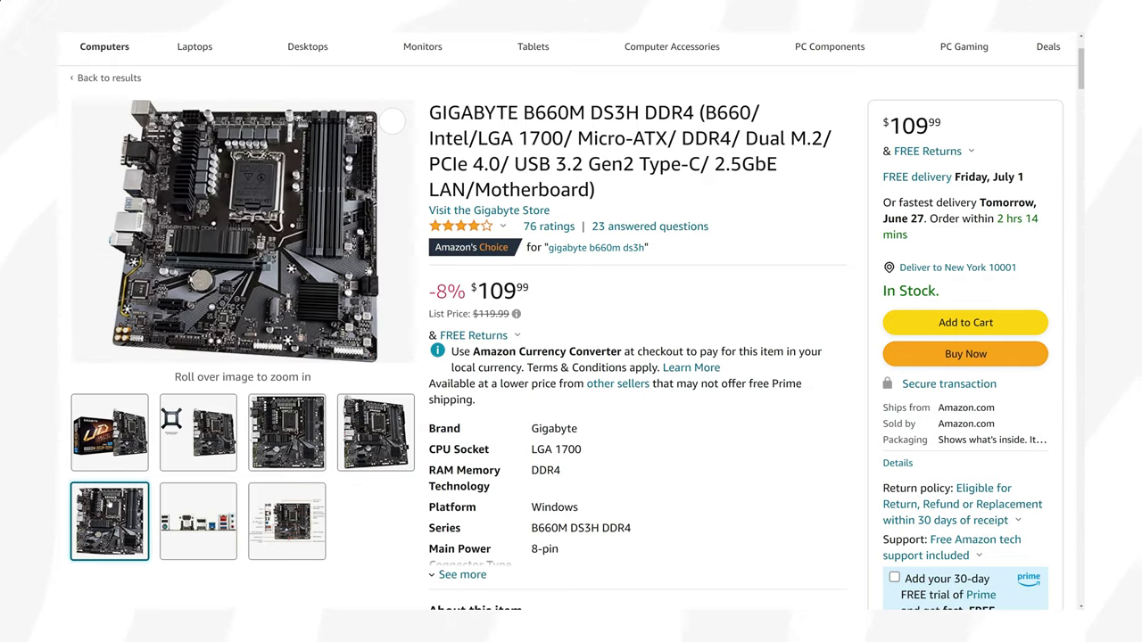
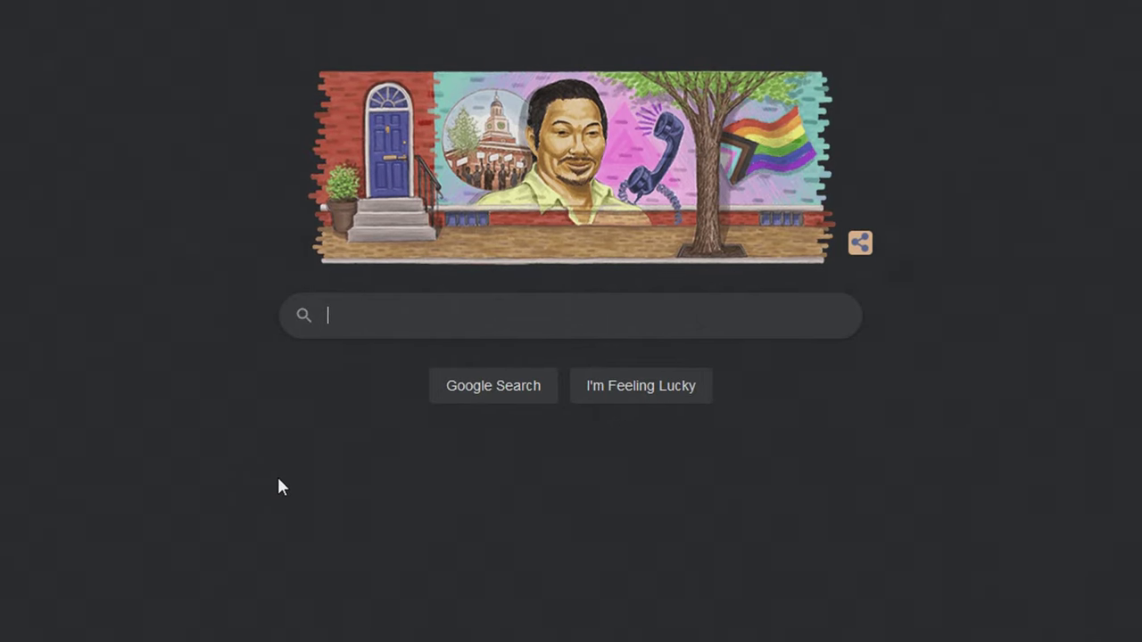
# Search Google for 'Windows 10 iso download'
pyautogui.write('Windows')
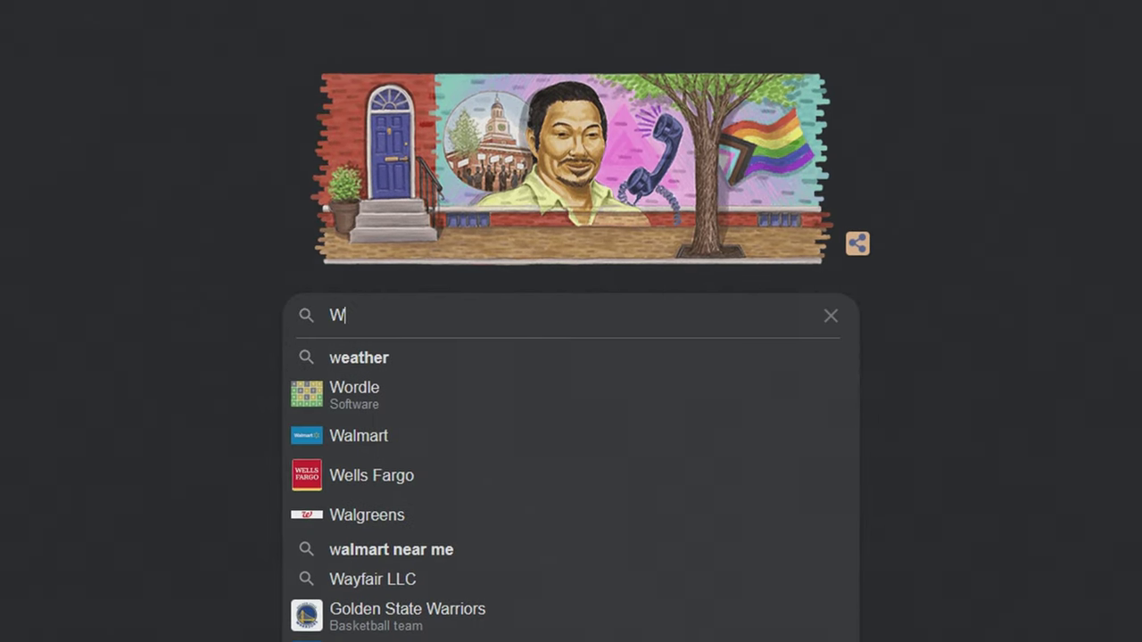
pyautogui.write(' 10 iso d')
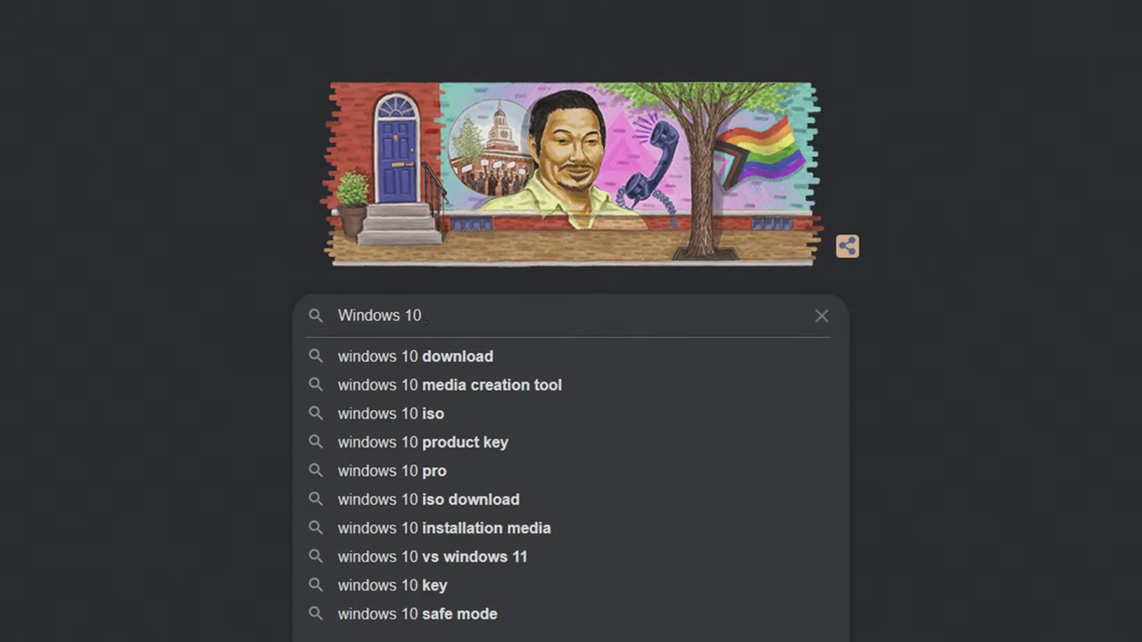
pyautogui.write('ownloa')
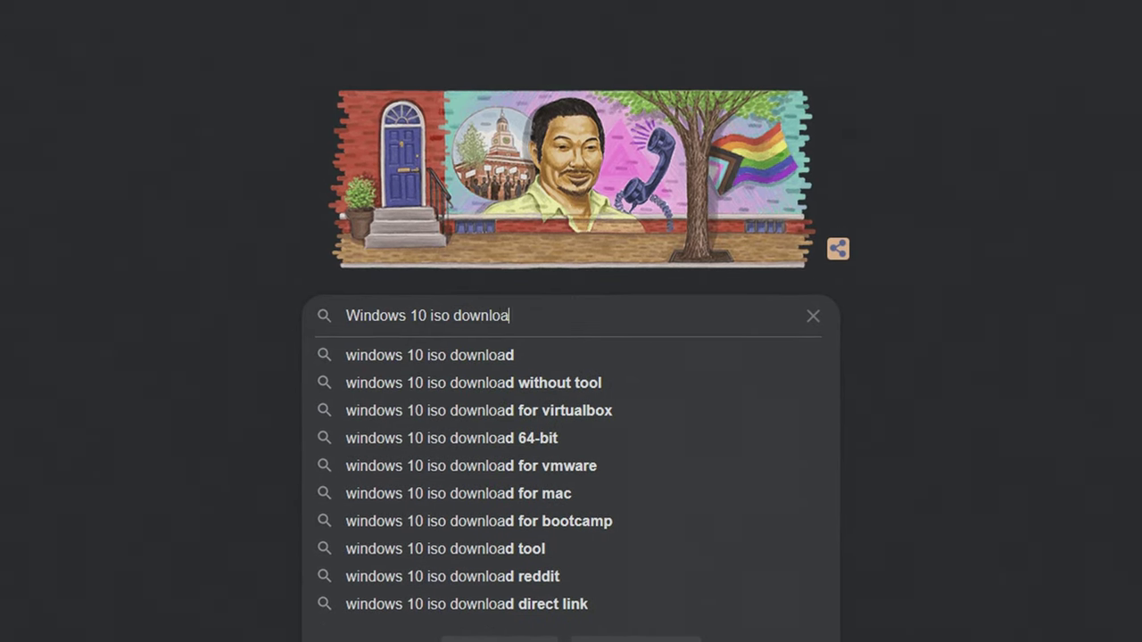
pyautogui.write('d')
pyautogui.press('Return')
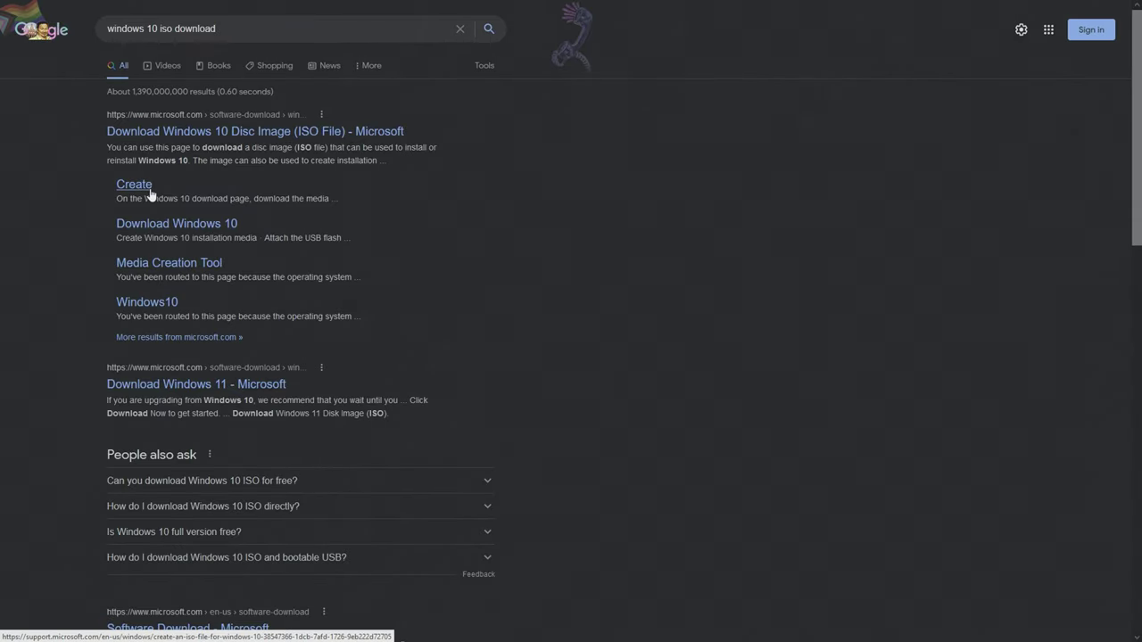
# Download the Windows 10 media creation tool from Microsoft's Download Windows 10 page
pyautogui.click(165, 224)
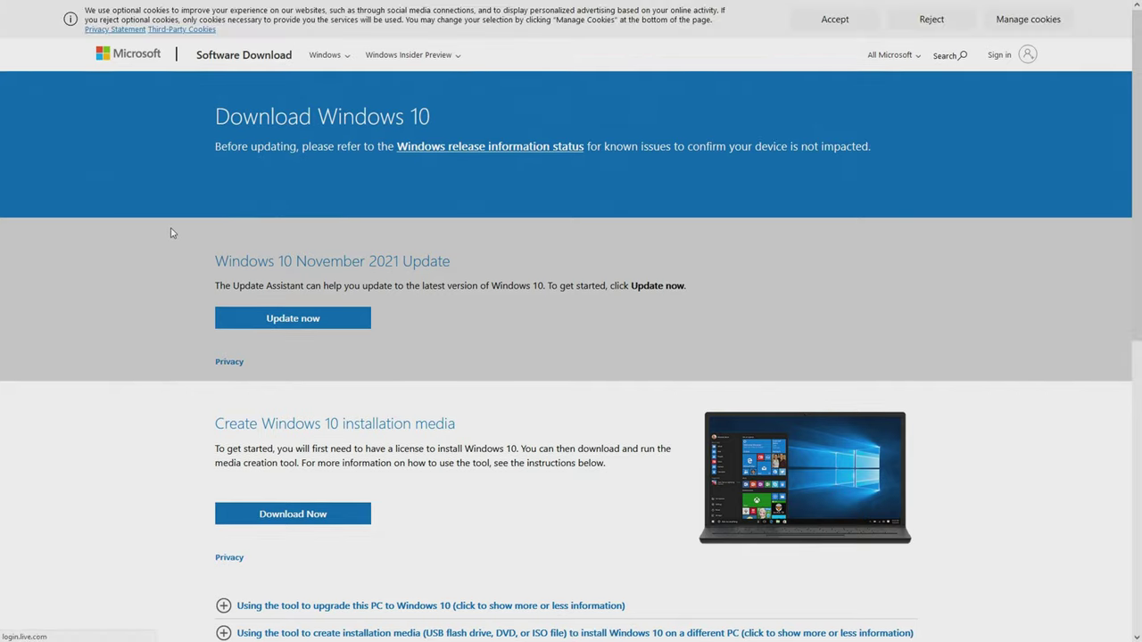
pyautogui.scroll(-2, 398, 380)
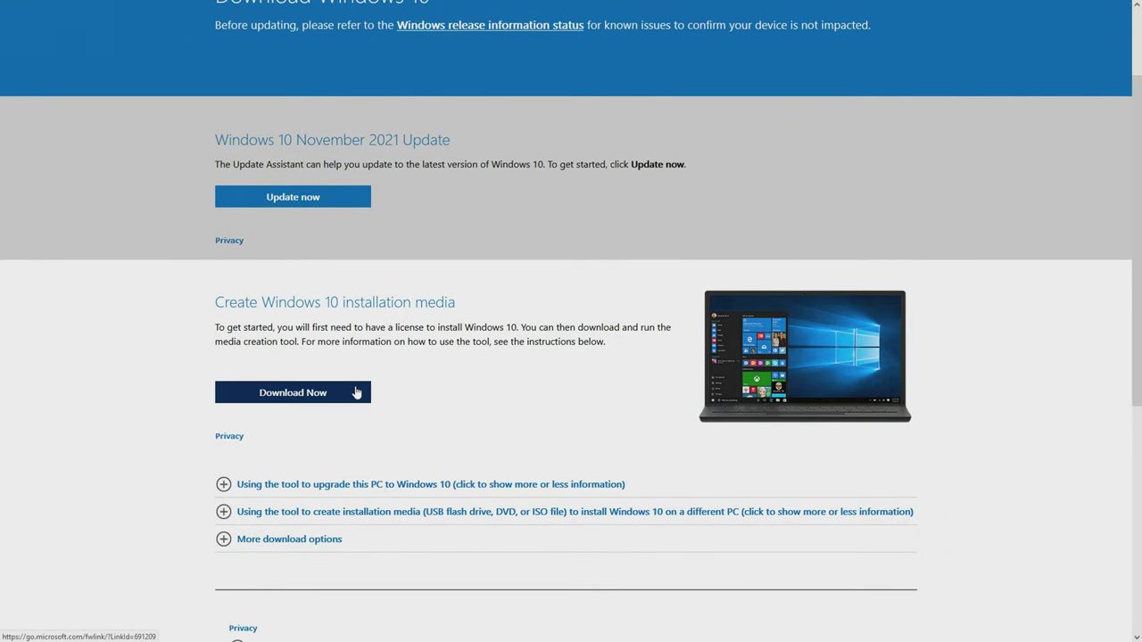
pyautogui.click(355, 392)
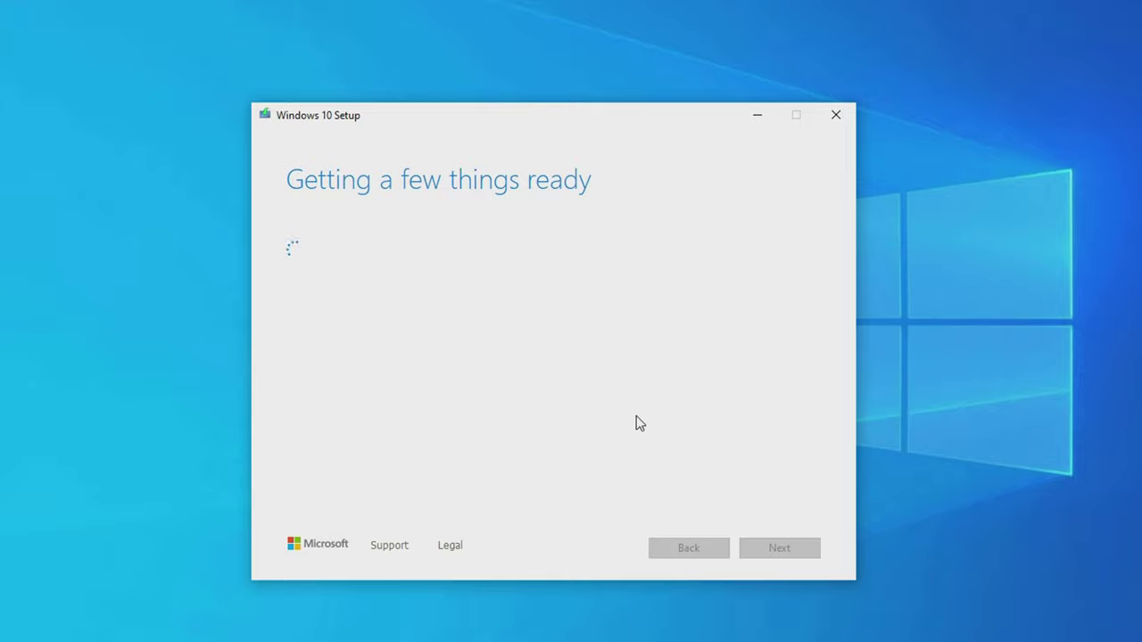
# Build Windows 10 installation media on the H: (ESD-USB) flash drive with recommended language, edition and architecture
pyautogui.click(779, 548)
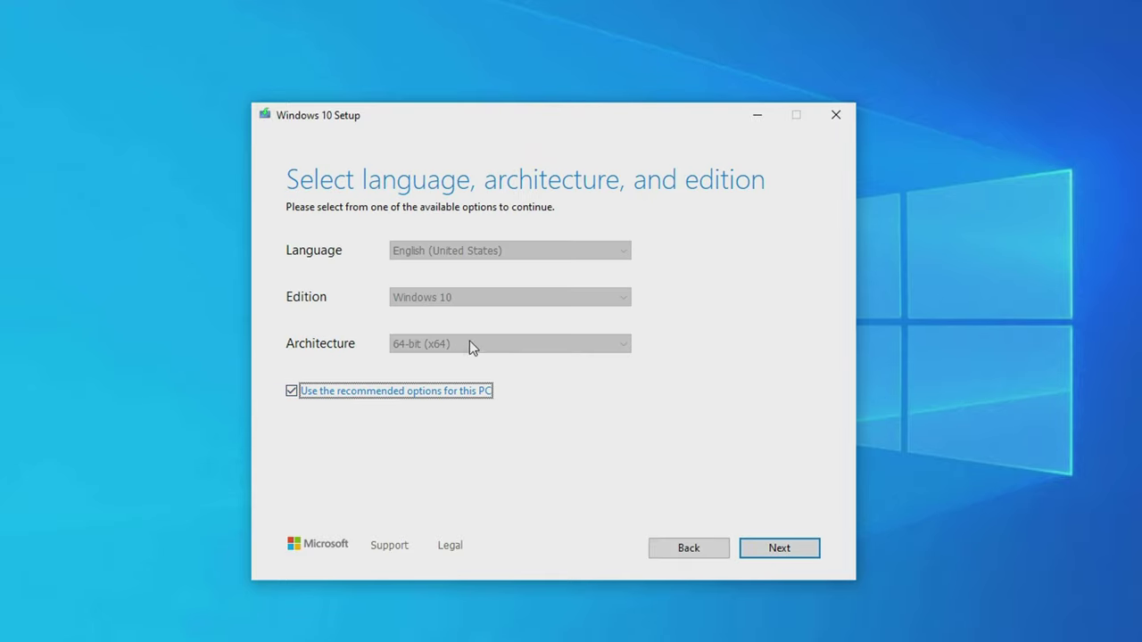
pyautogui.click(790, 550)
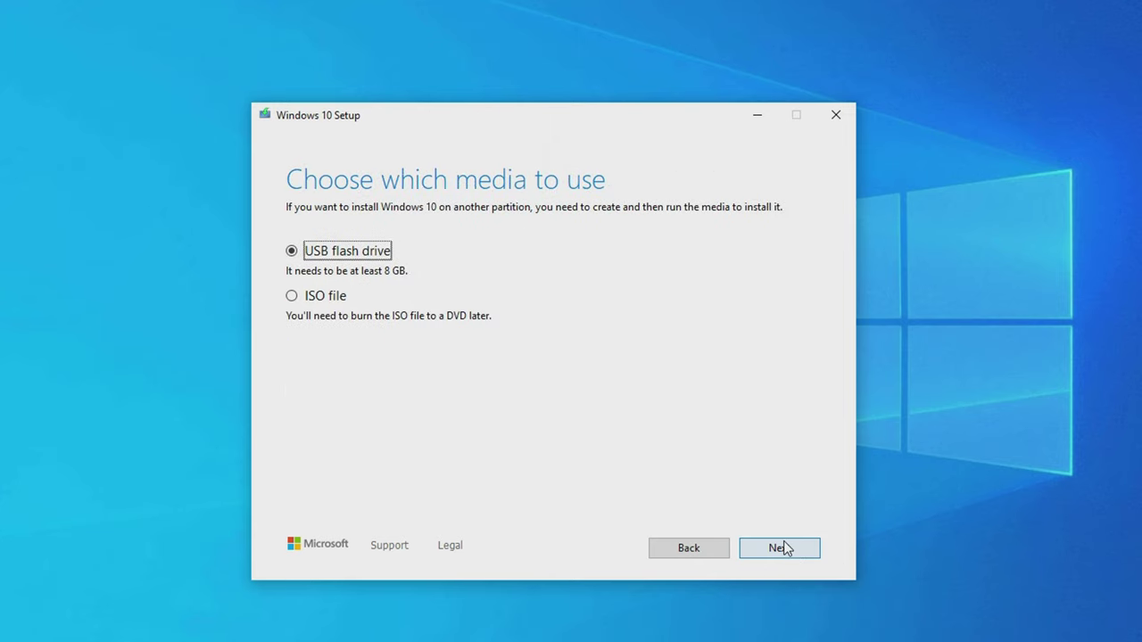
pyautogui.click(782, 547)
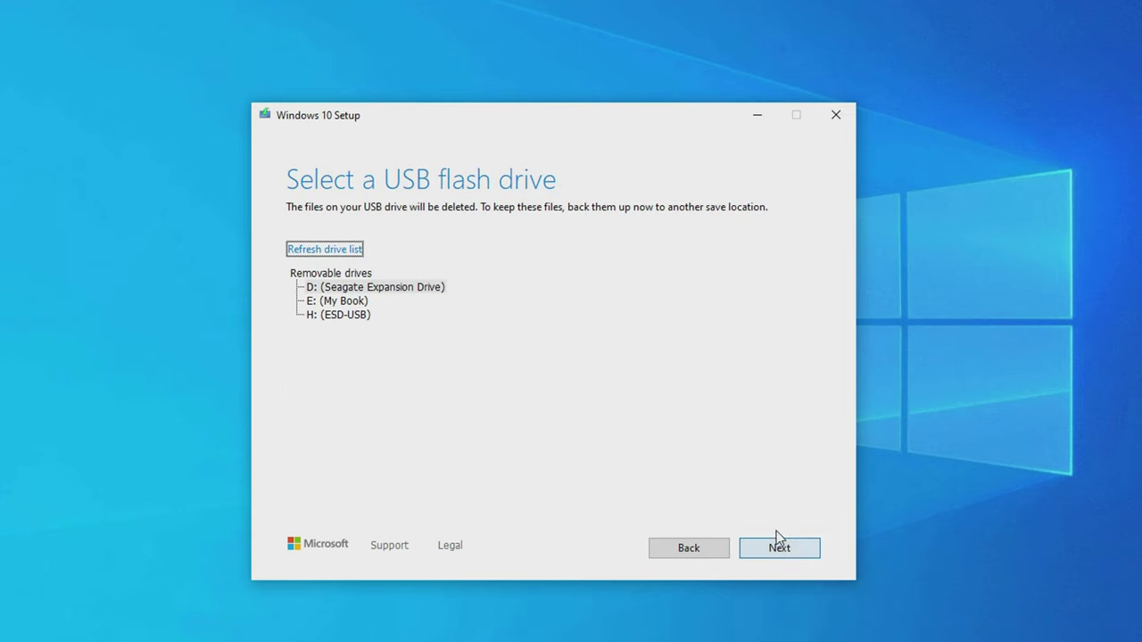
pyautogui.click(356, 315)
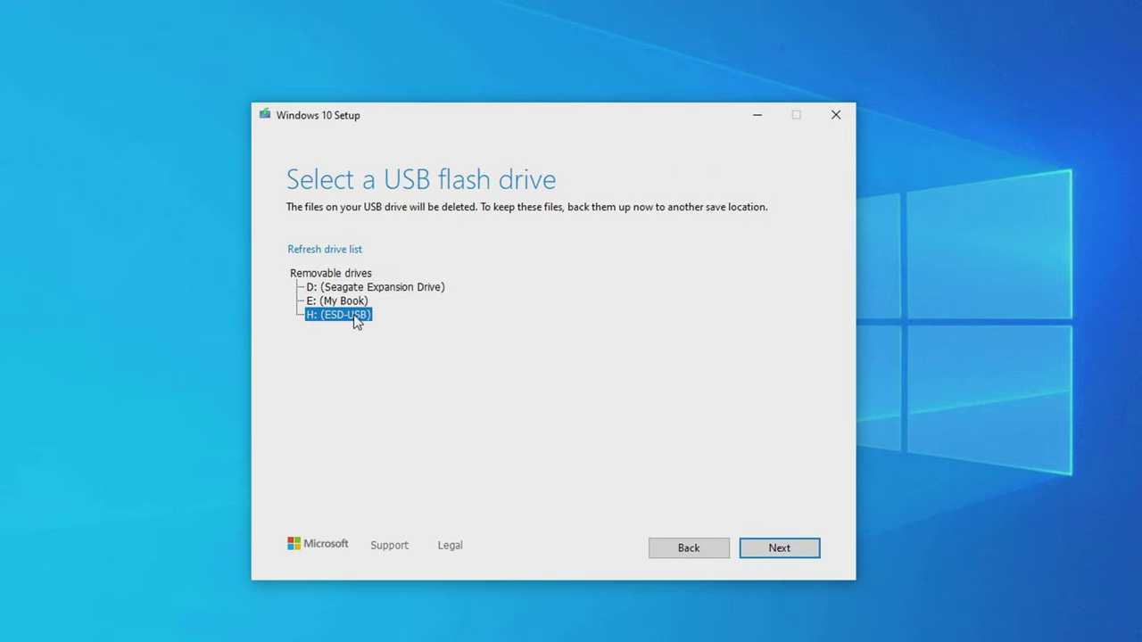
pyautogui.click(797, 549)
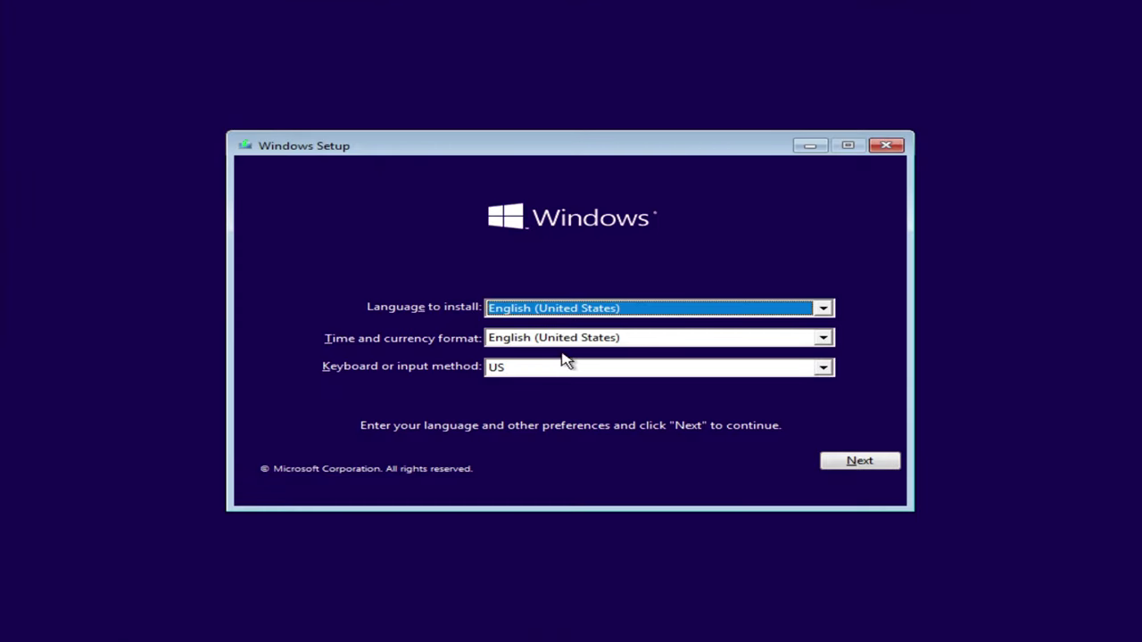
# Start an English Windows 10 Pro install without a product key, accepting the licence terms
pyautogui.click(872, 464)
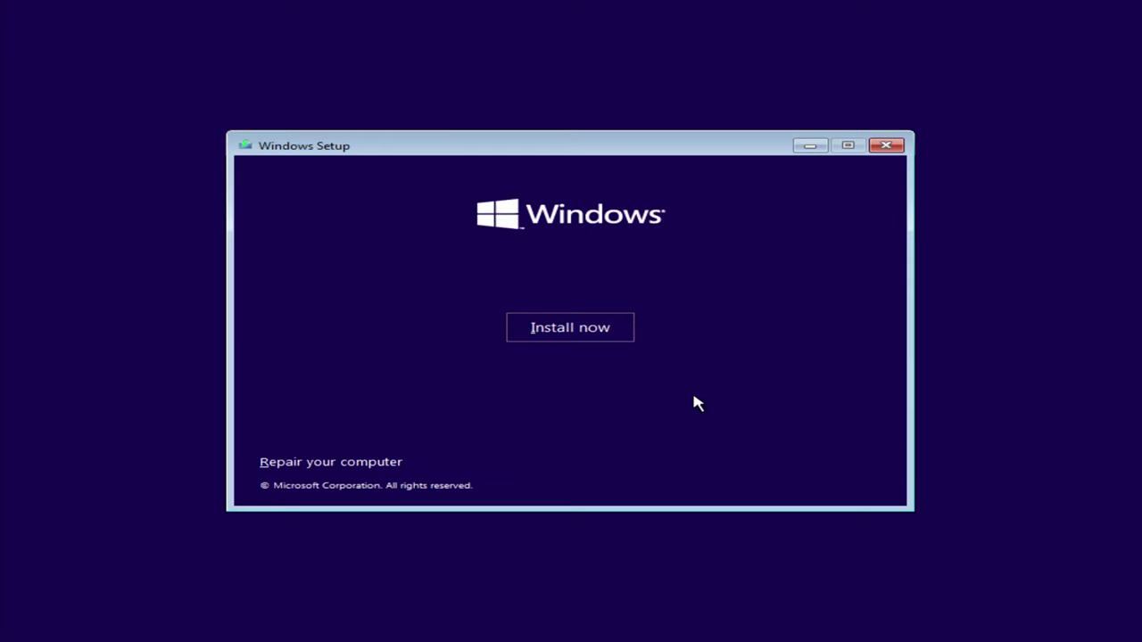
pyautogui.click(587, 337)
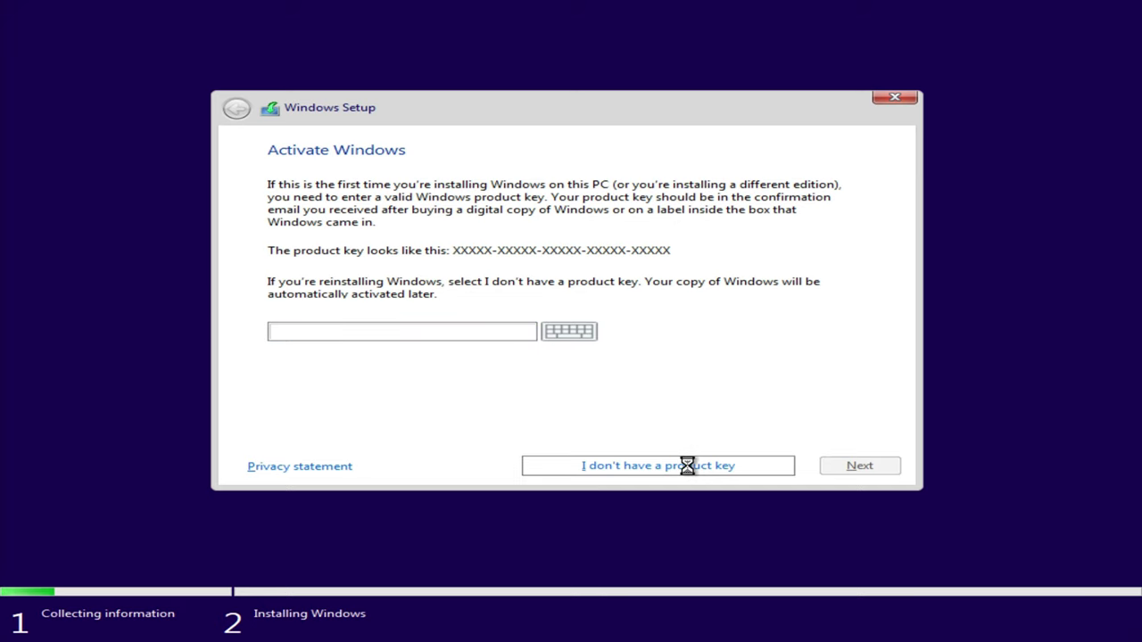
pyautogui.click(418, 289)
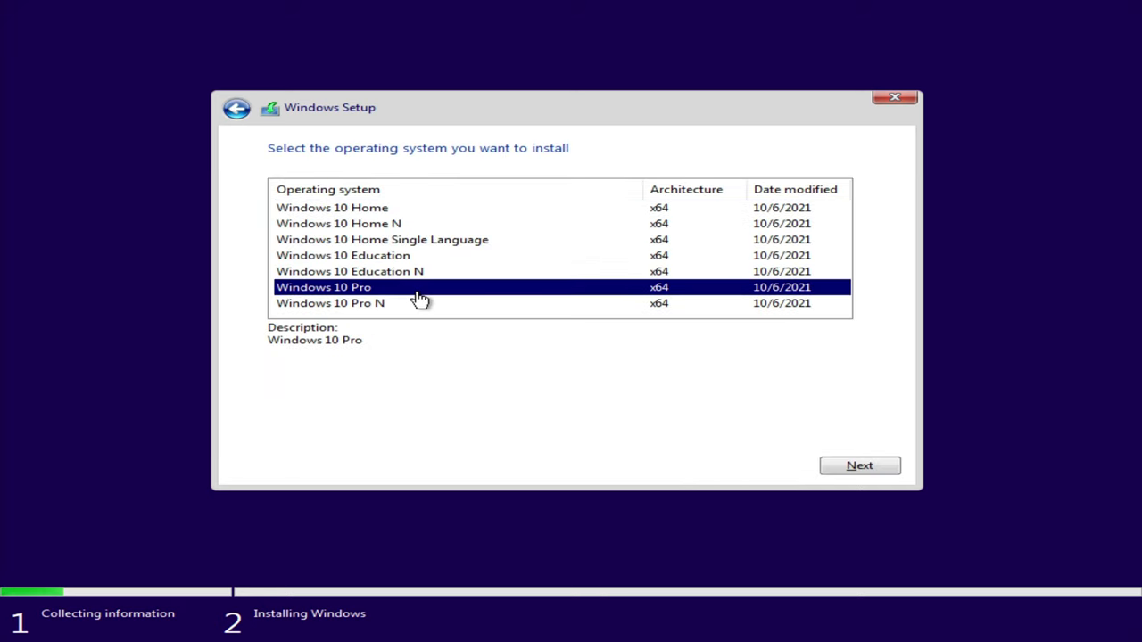
pyautogui.click(866, 471)
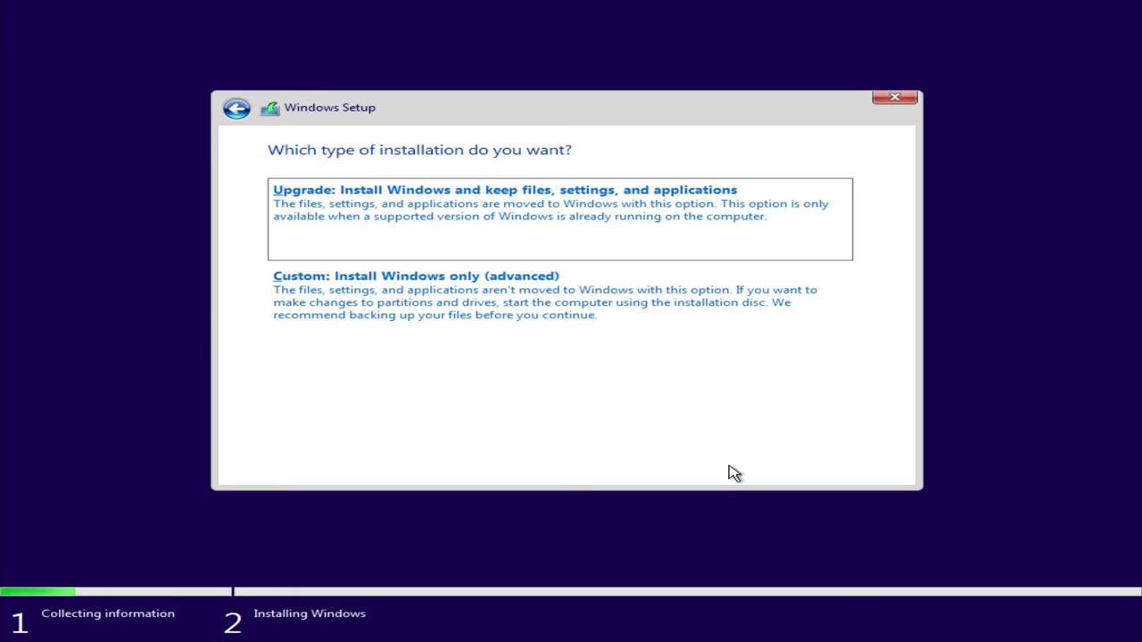
# Do a custom install onto a new 476939 MB partition on Drive 0's unallocated space
pyautogui.click(705, 328)
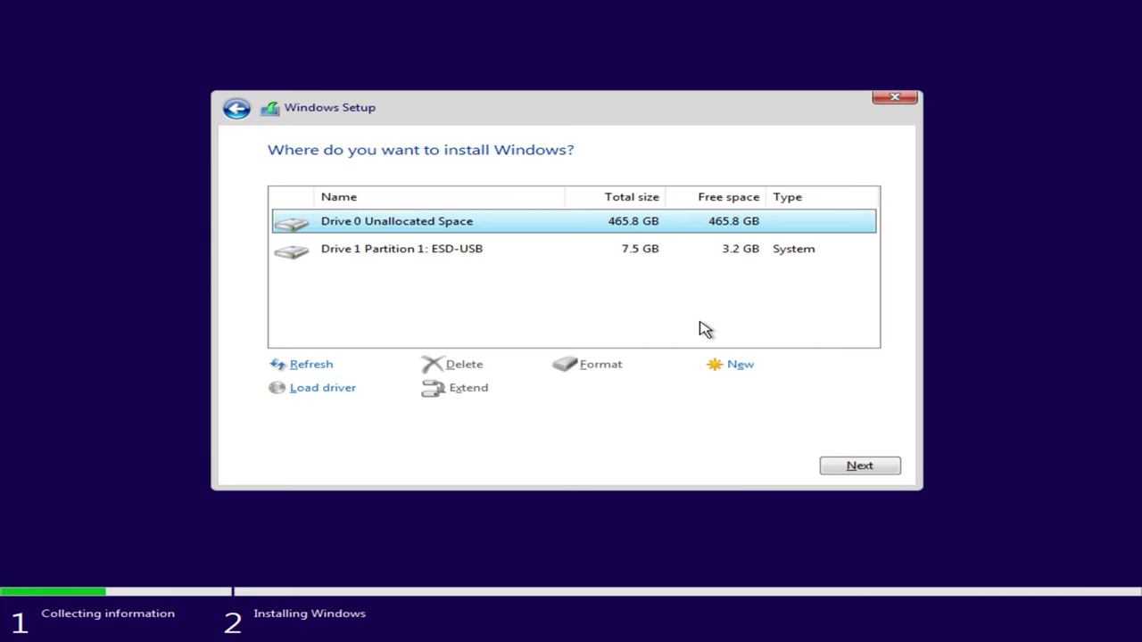
pyautogui.click(743, 366)
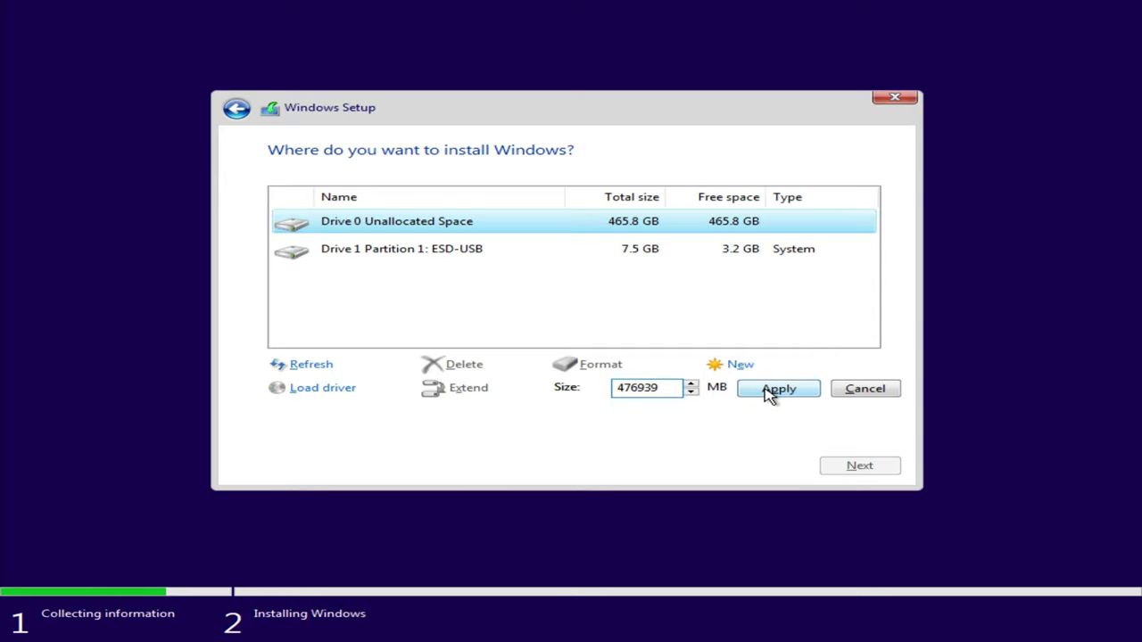
pyautogui.click(769, 395)
pyautogui.click(746, 392)
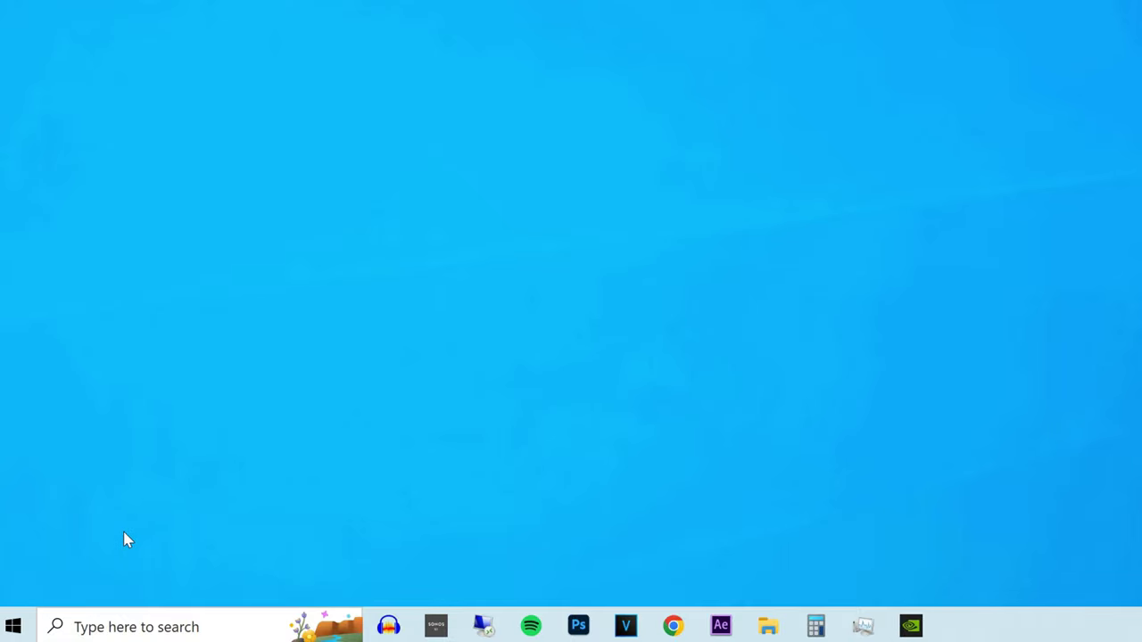
# Restart Windows into recovery mode and open the Troubleshoot options toward UEFI firmware settings
pyautogui.click(14, 626)
pyautogui.click(15, 583)
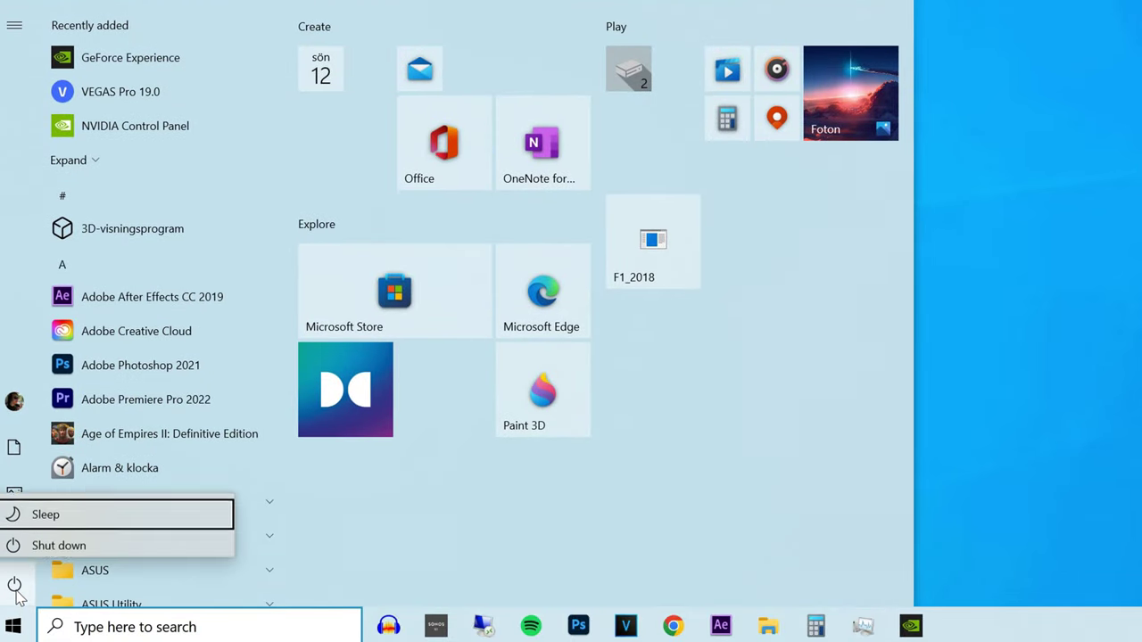
pyautogui.click(43, 540)
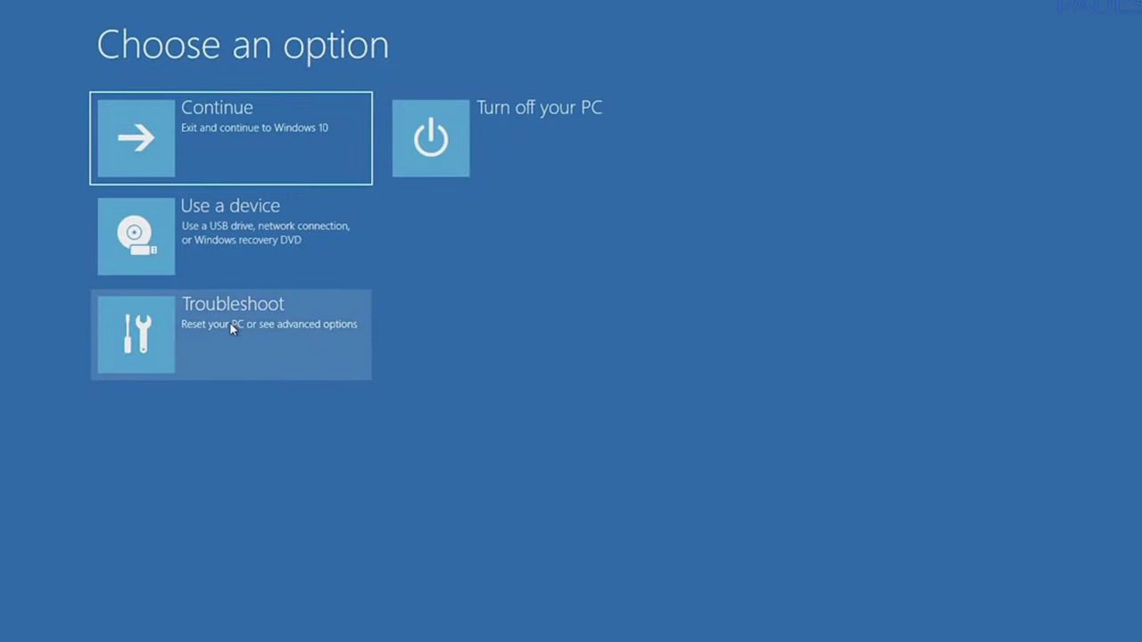
pyautogui.click(229, 326)
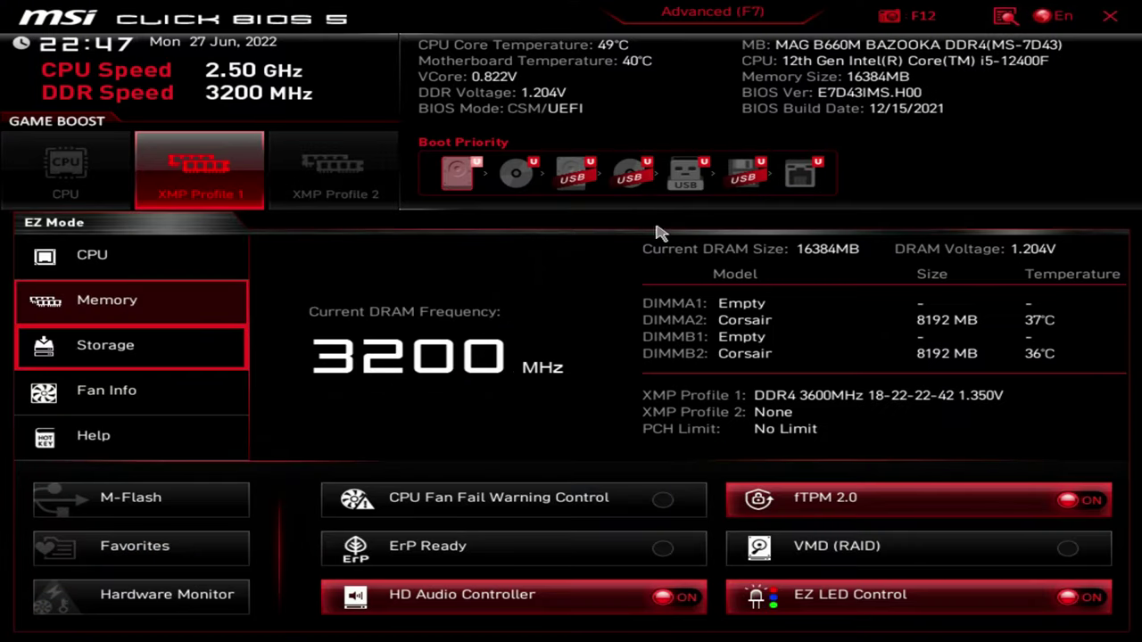
# In Advanced mode's OC settings, set Extreme Memory Profile (XMP) to Enabled and exit saving changes
pyautogui.click(693, 20)
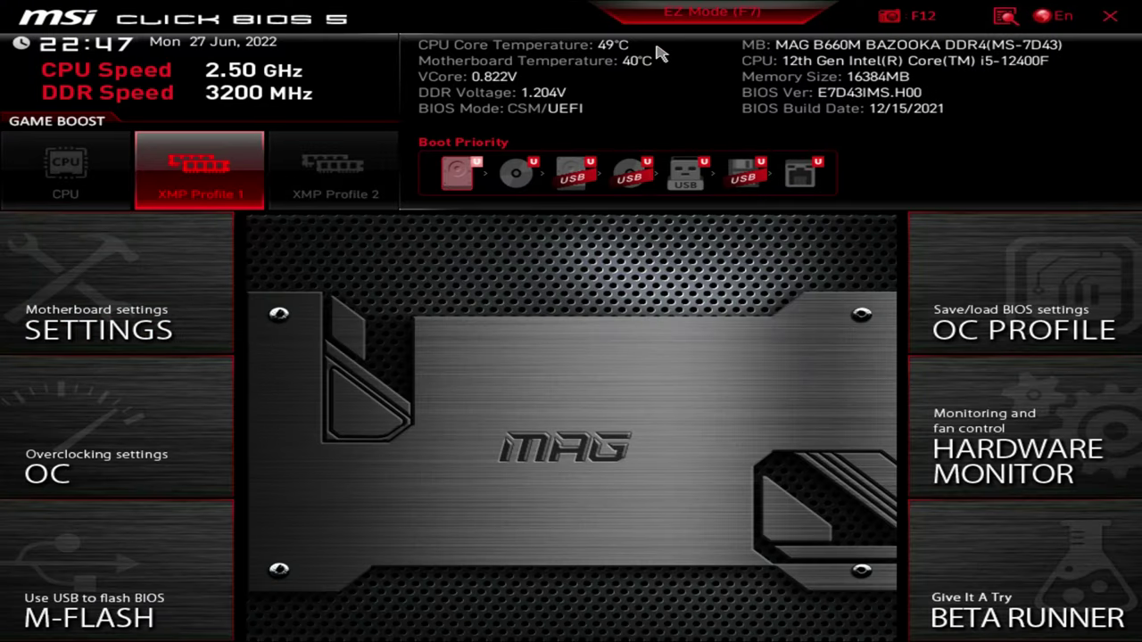
pyautogui.click(185, 403)
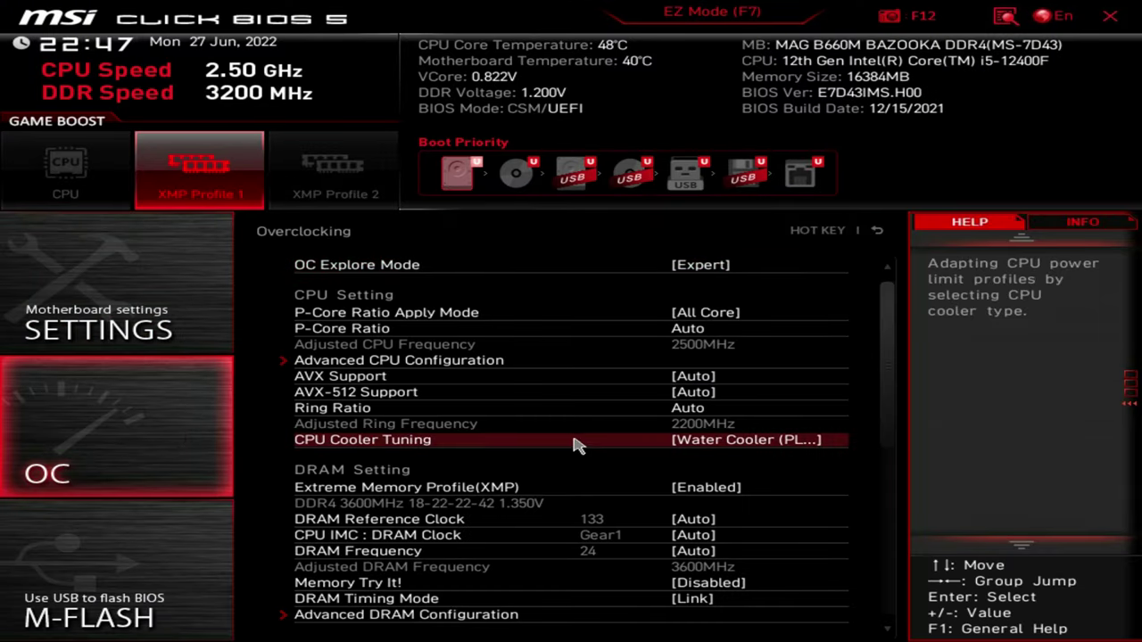
pyautogui.click(615, 492)
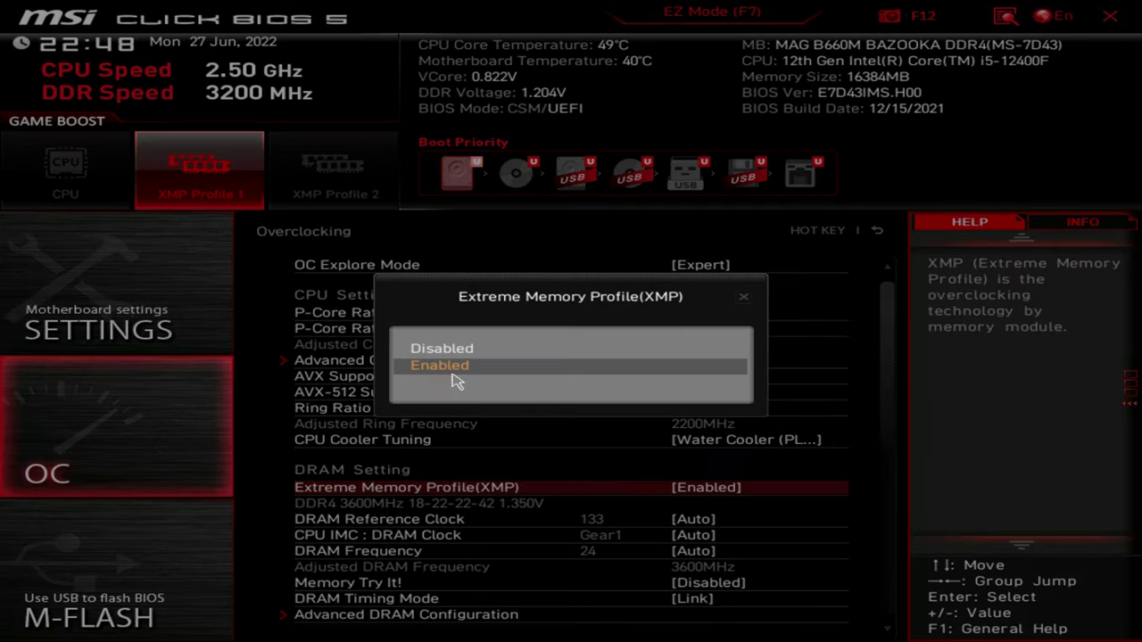
pyautogui.click(737, 368)
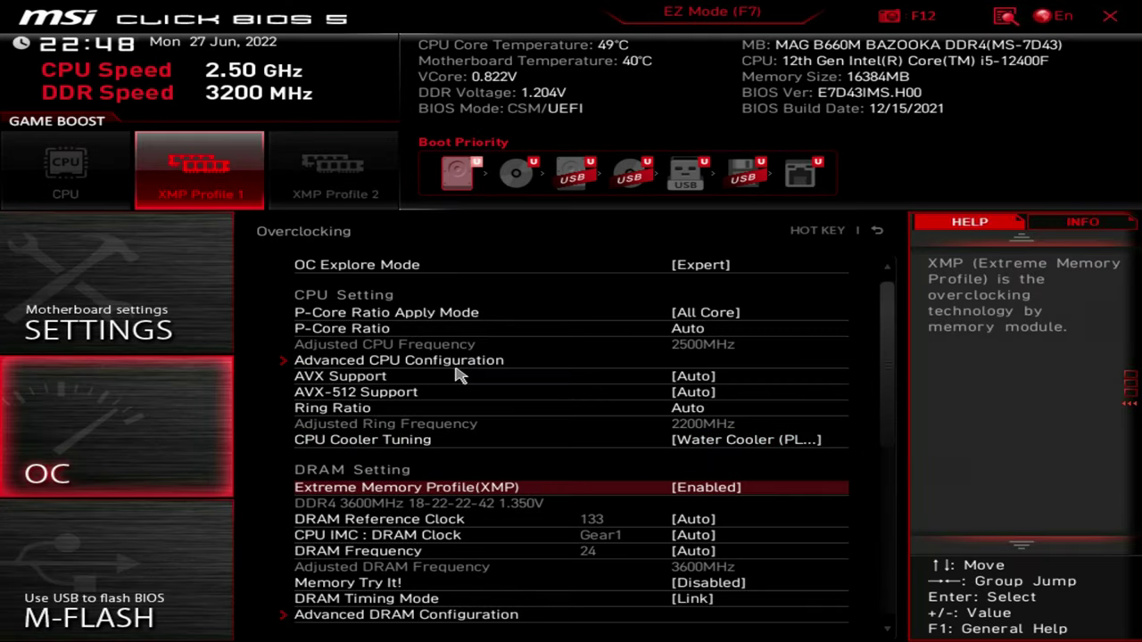
pyautogui.click(1111, 28)
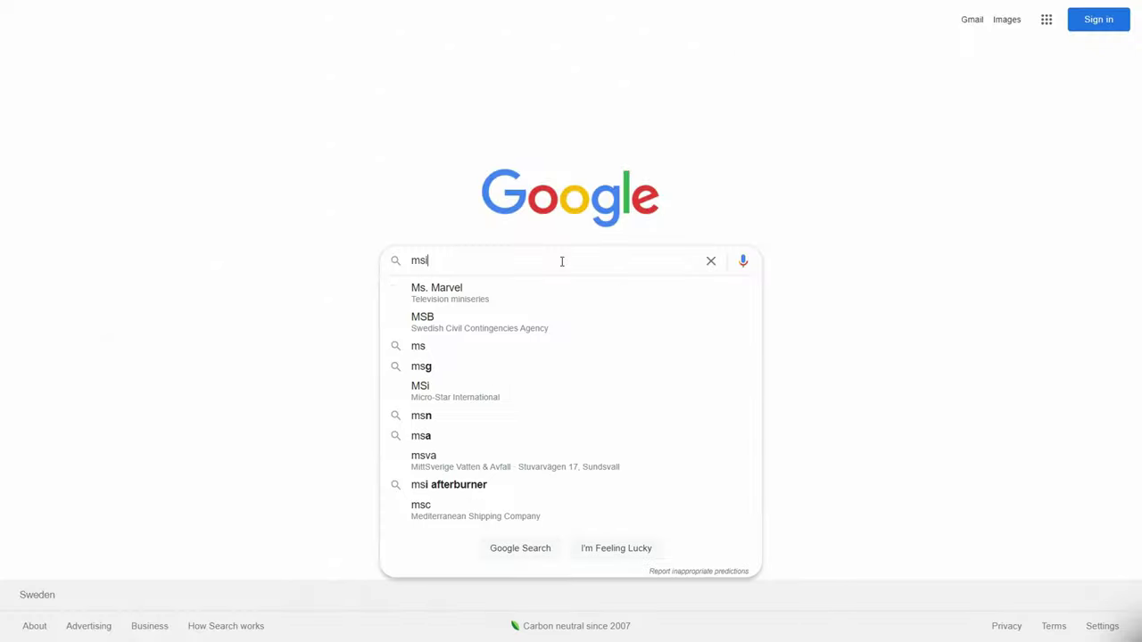
# Search 'msi b660m bazooka' and open the MAG B660M BAZOOKA DDR4 support section on msi.com
pyautogui.write('i b660m')
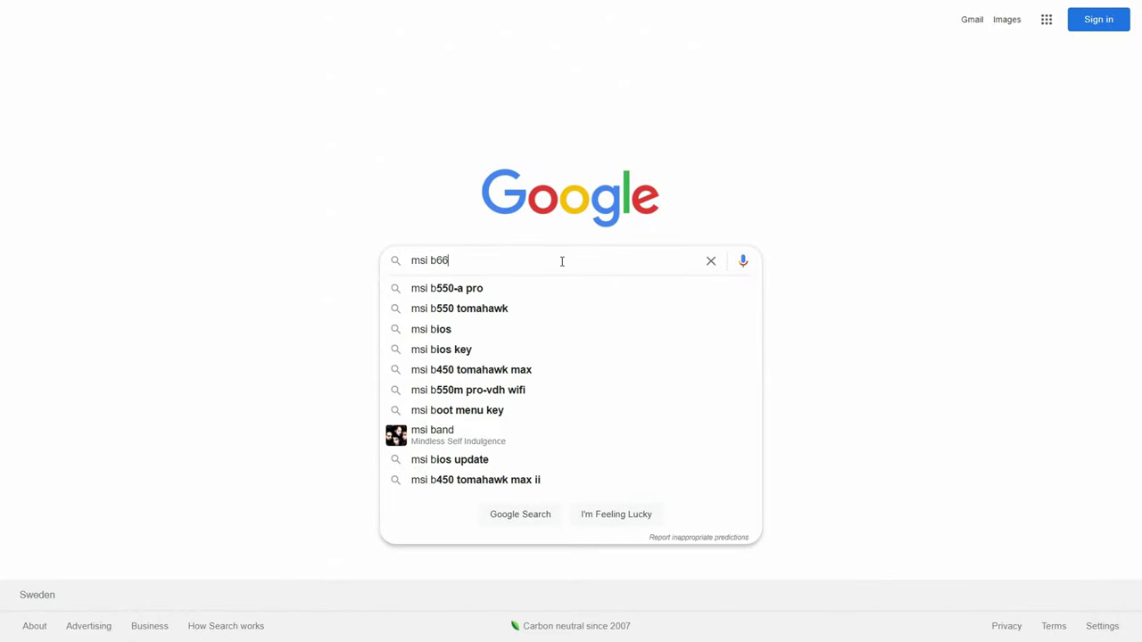
pyautogui.press('Down')
pyautogui.press('Down')
pyautogui.press('Down')
pyautogui.press('Down')
pyautogui.press('Return')
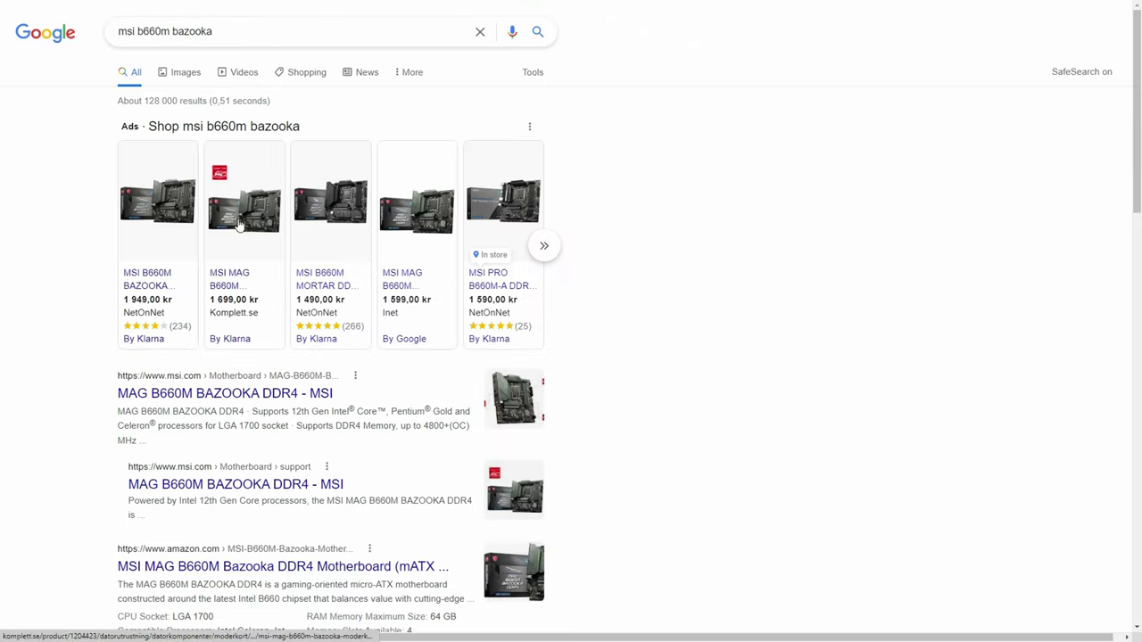
pyautogui.click(308, 400)
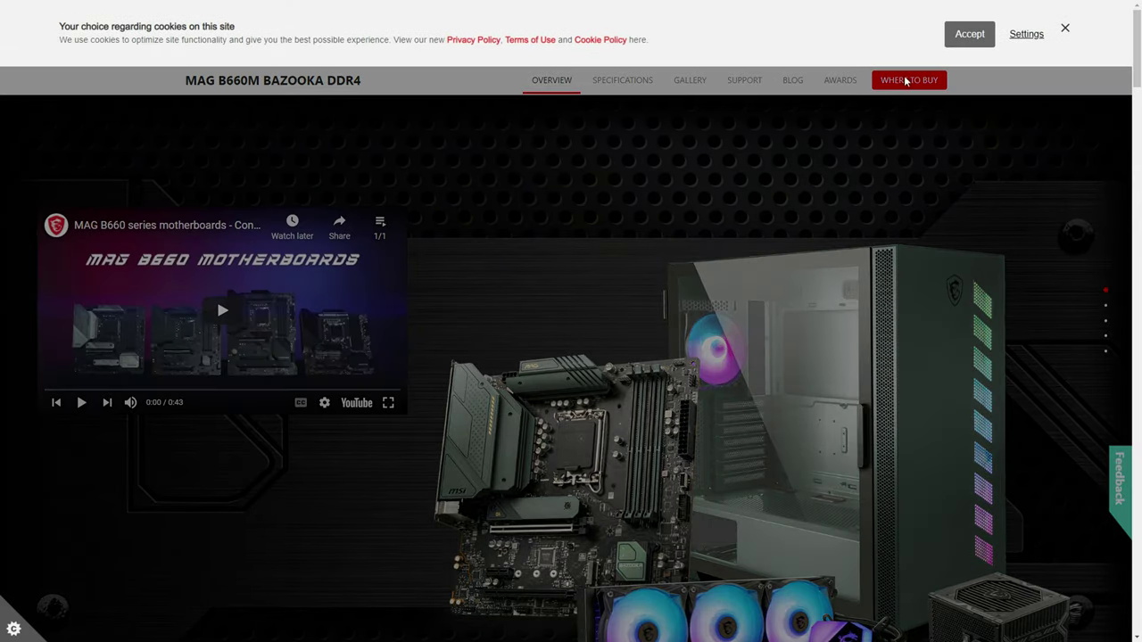
pyautogui.click(979, 34)
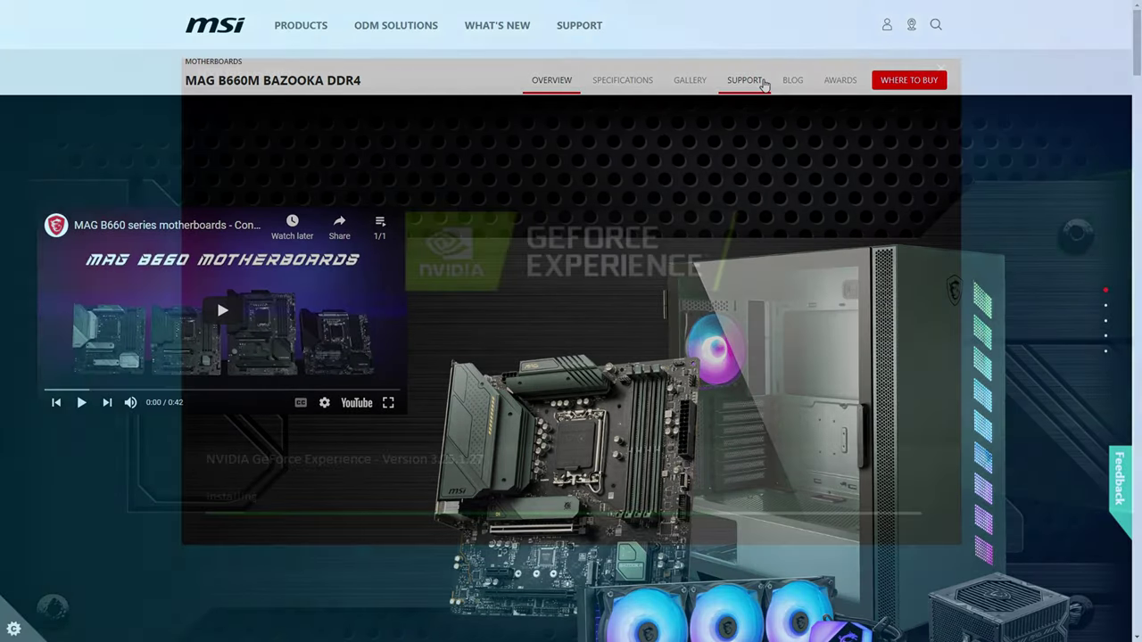